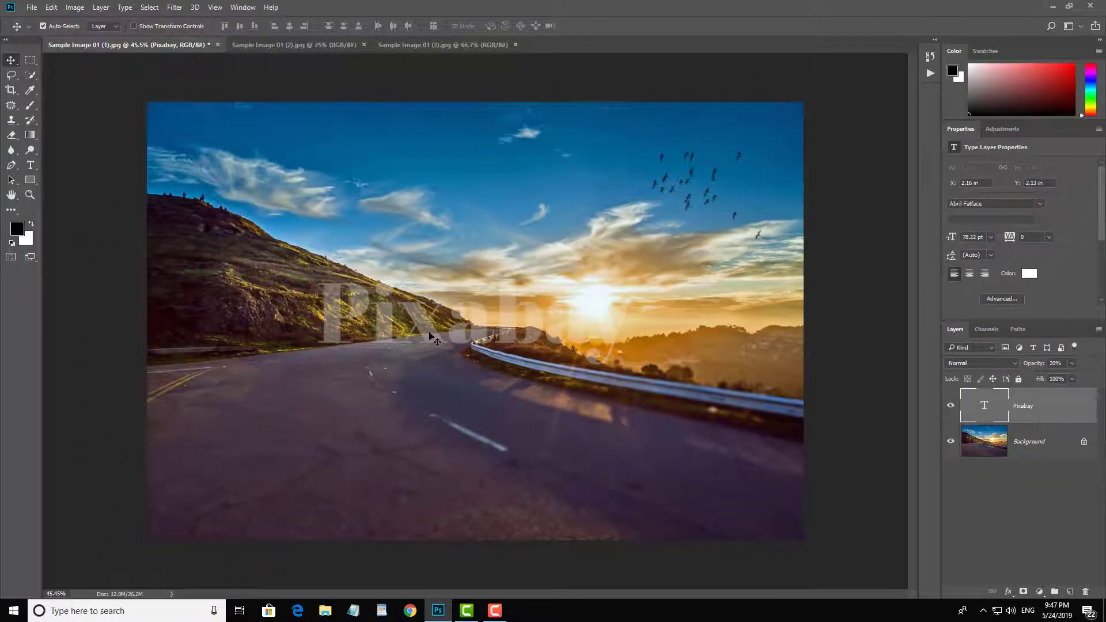
pyautogui.rightClick(430, 336)
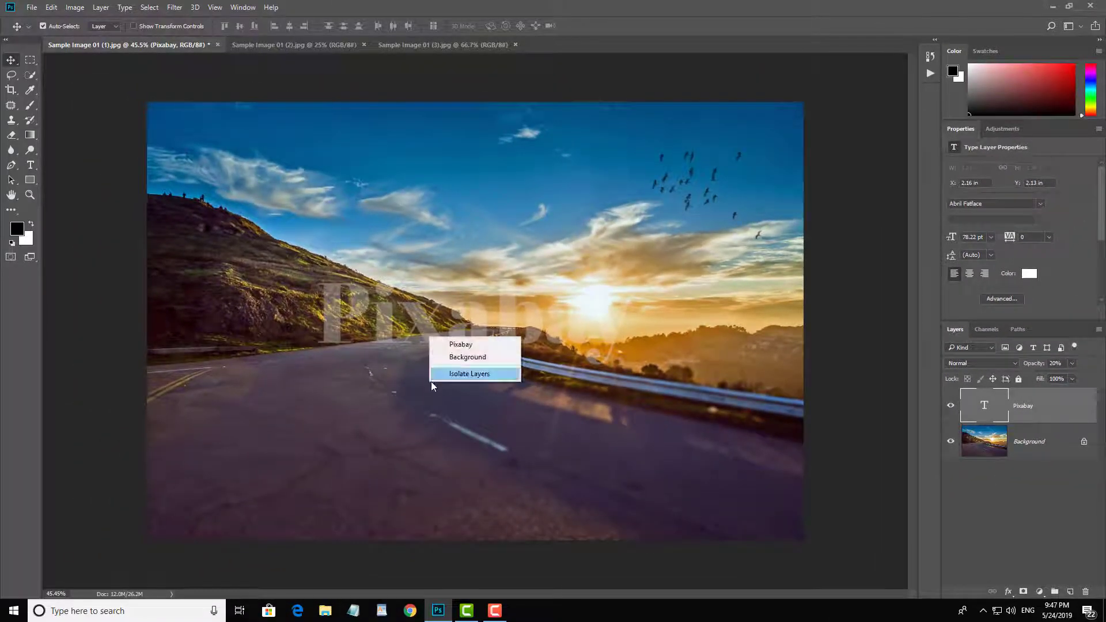
pyautogui.click(413, 325)
pyautogui.moveTo(421, 326); pyautogui.dragTo(568, 302)
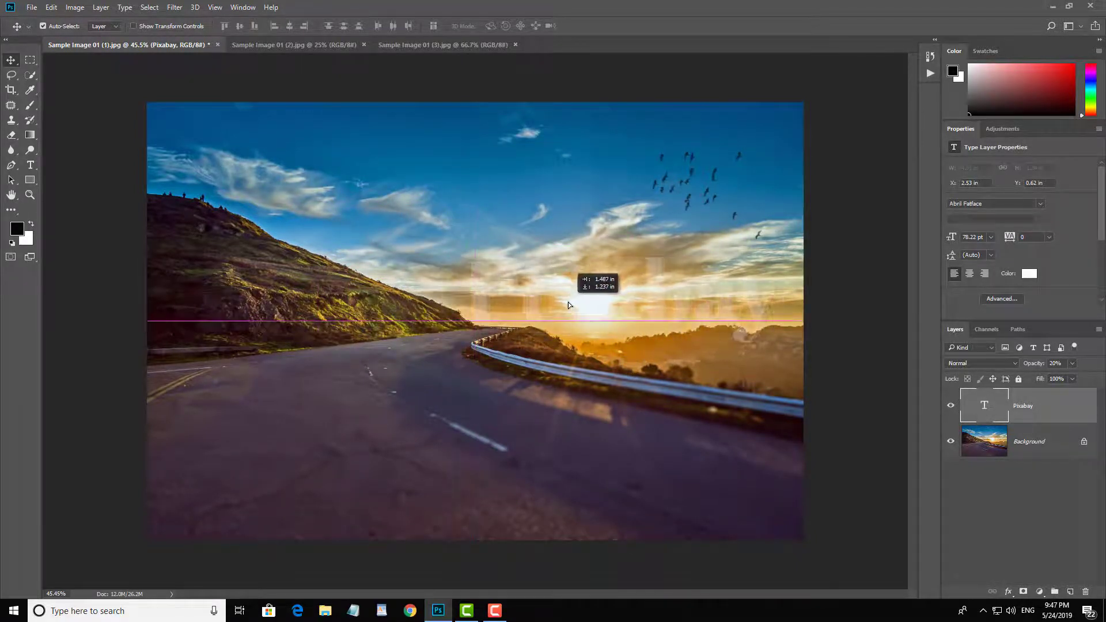
pyautogui.hotkey('ctrl', 'z')
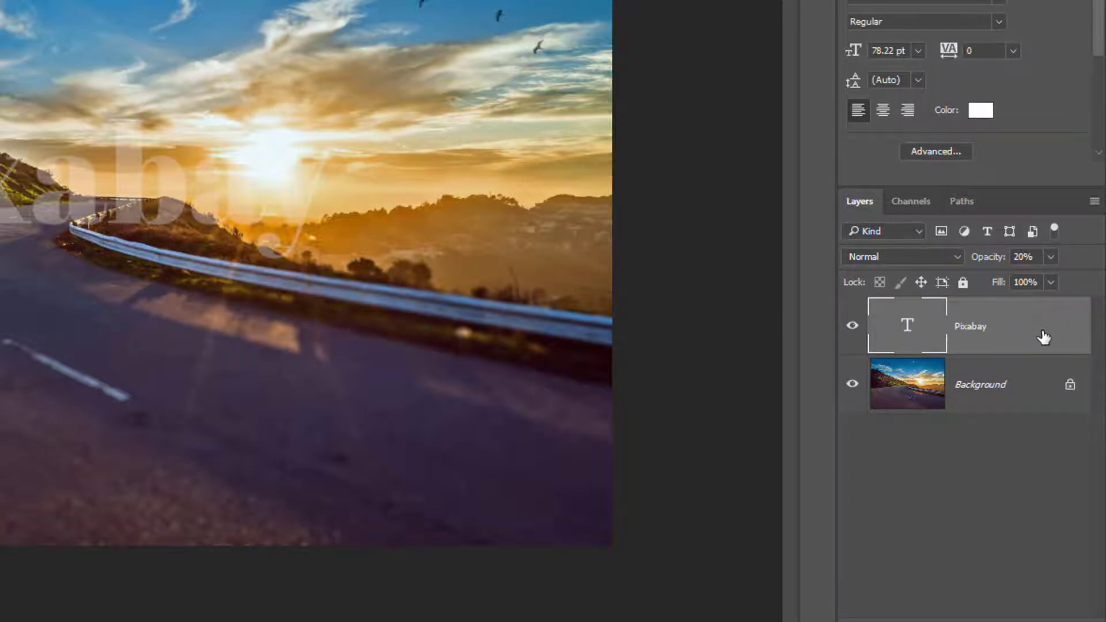
# - Add a Multiply drop shadow to the Pixabay text layer with 84% opacity, 30° angle, 3 px distance and 3 px size
pyautogui.doubleClick(1044, 339)
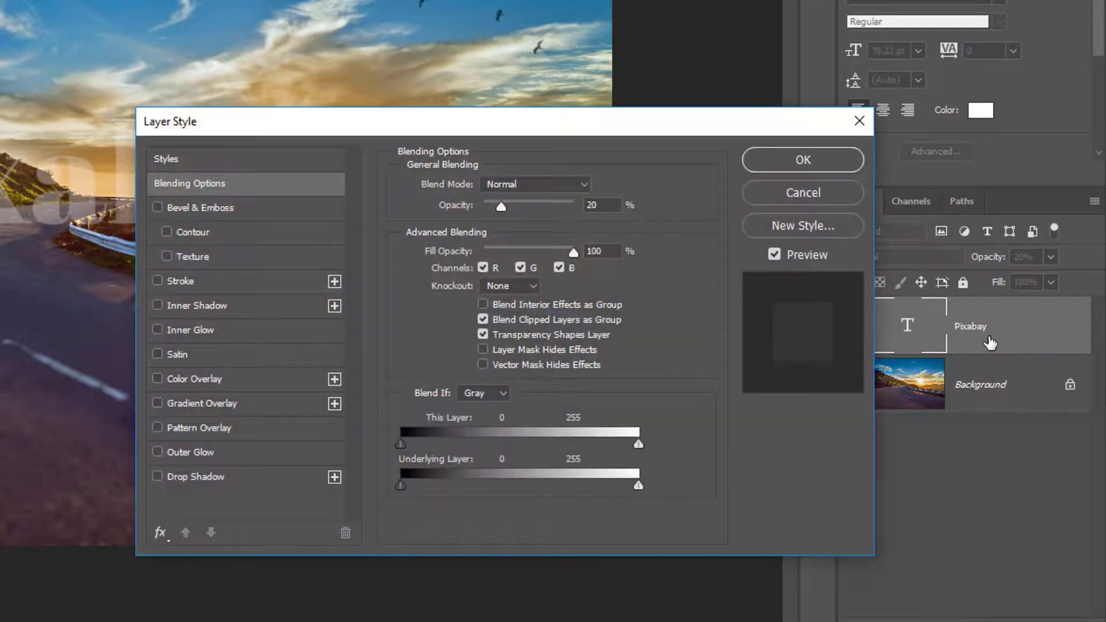
pyautogui.click(186, 476)
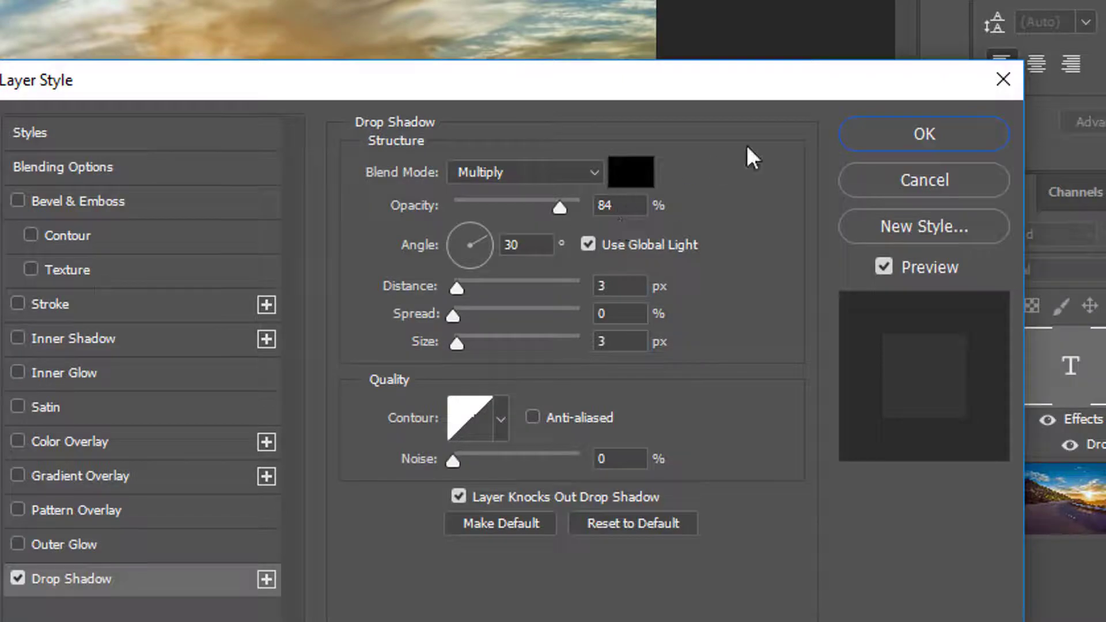
pyautogui.click(896, 132)
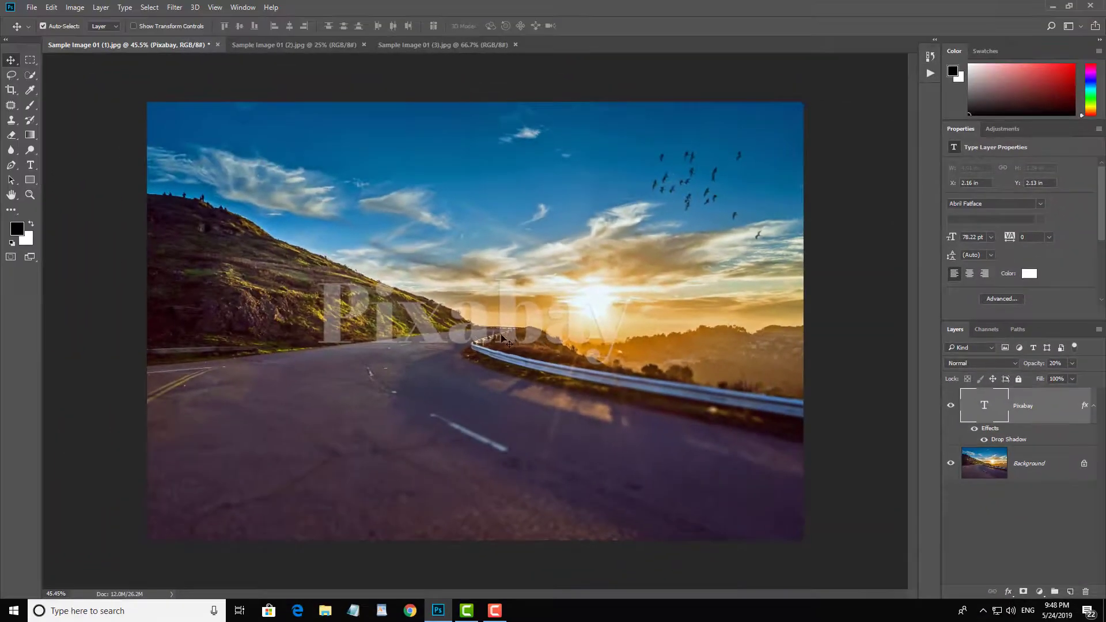
pyautogui.scroll(4, 448, 333)
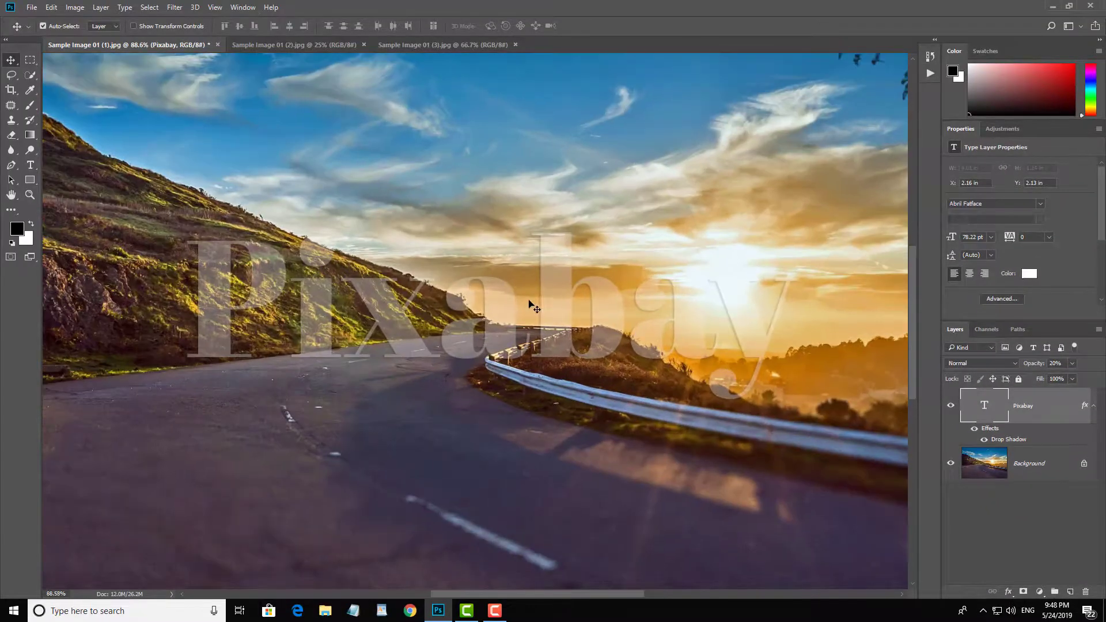
pyautogui.scroll(2, 536, 302)
pyautogui.scroll(1, 547, 293)
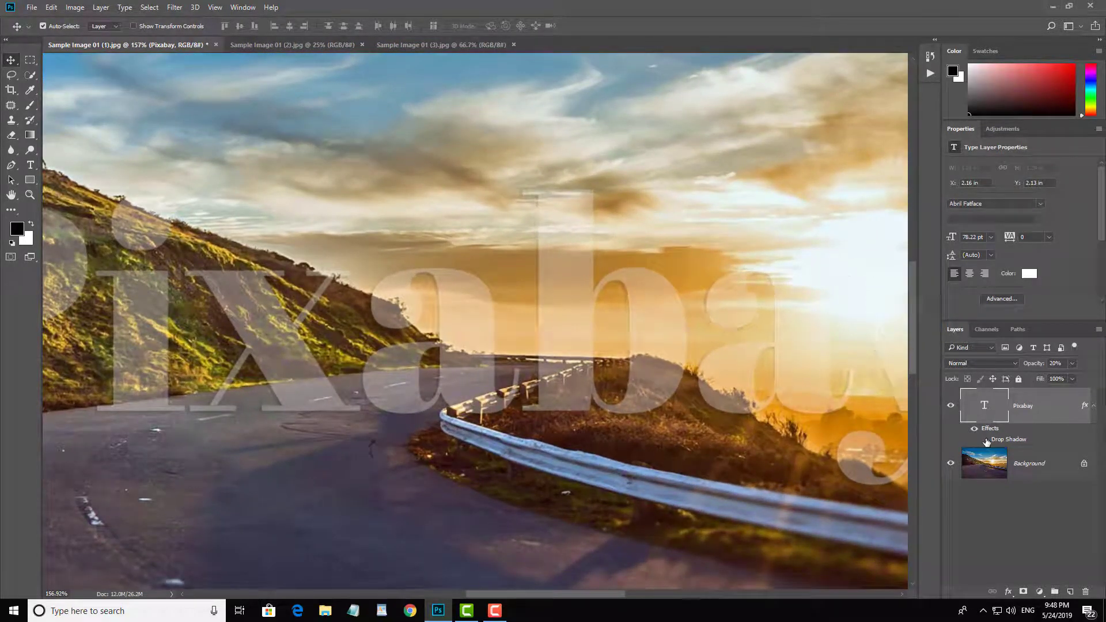
pyautogui.scroll(-2, 562, 248)
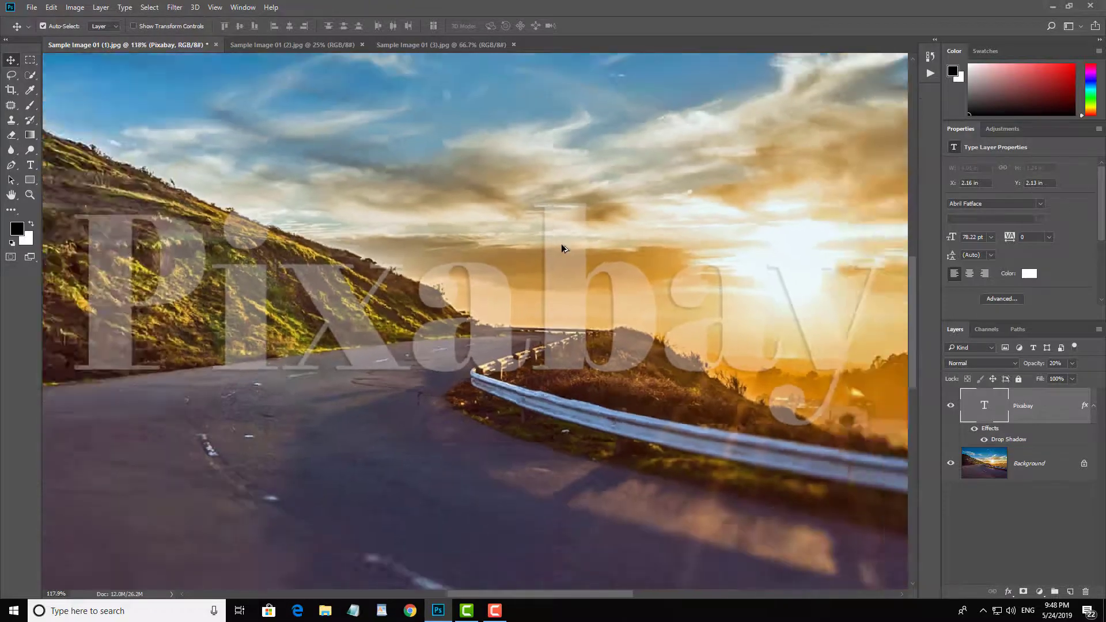
pyautogui.scroll(-3, 563, 247)
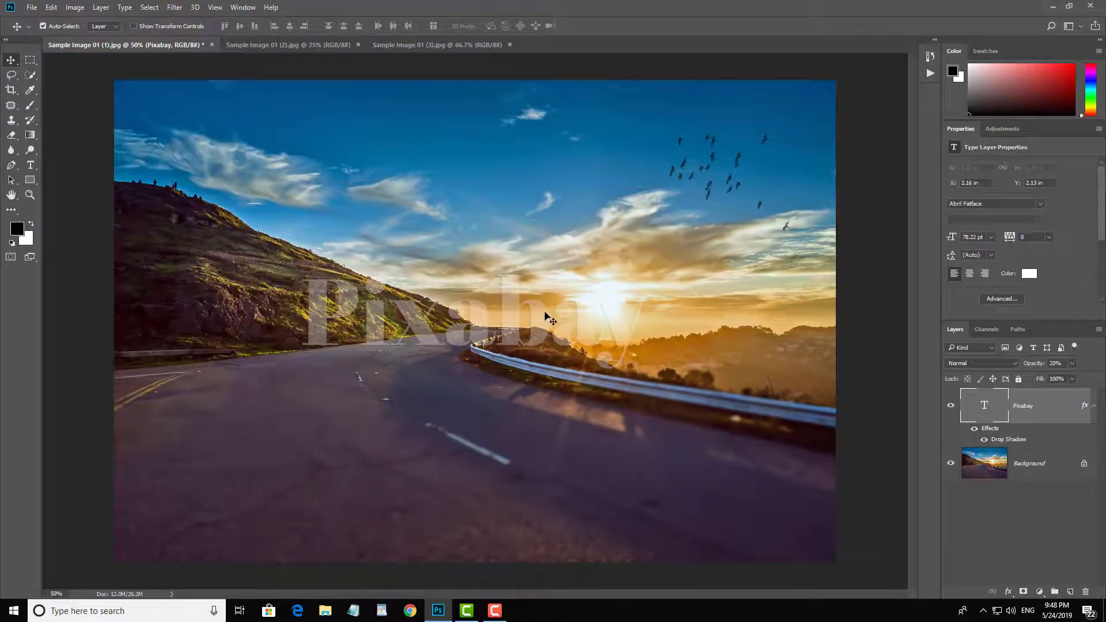
# - Scale the Pixabay watermark text up proportionally about its centre to 122.33%
pyautogui.moveTo(542, 317); pyautogui.dragTo(541, 318)
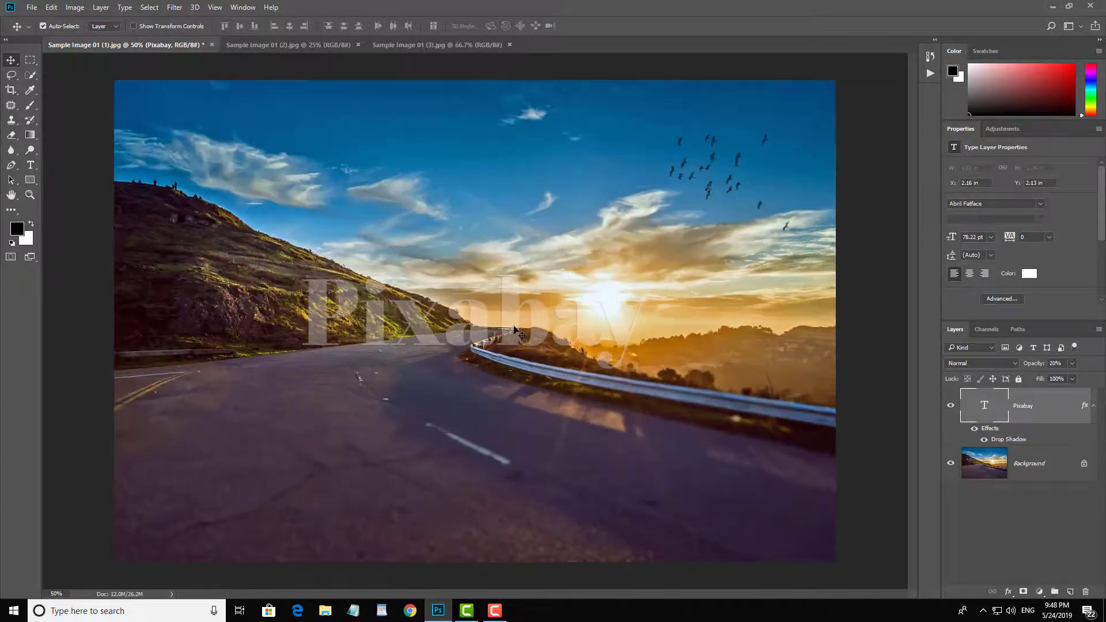
pyautogui.moveTo(520, 326); pyautogui.dragTo(522, 327)
pyautogui.hotkey('ctrl', 't')
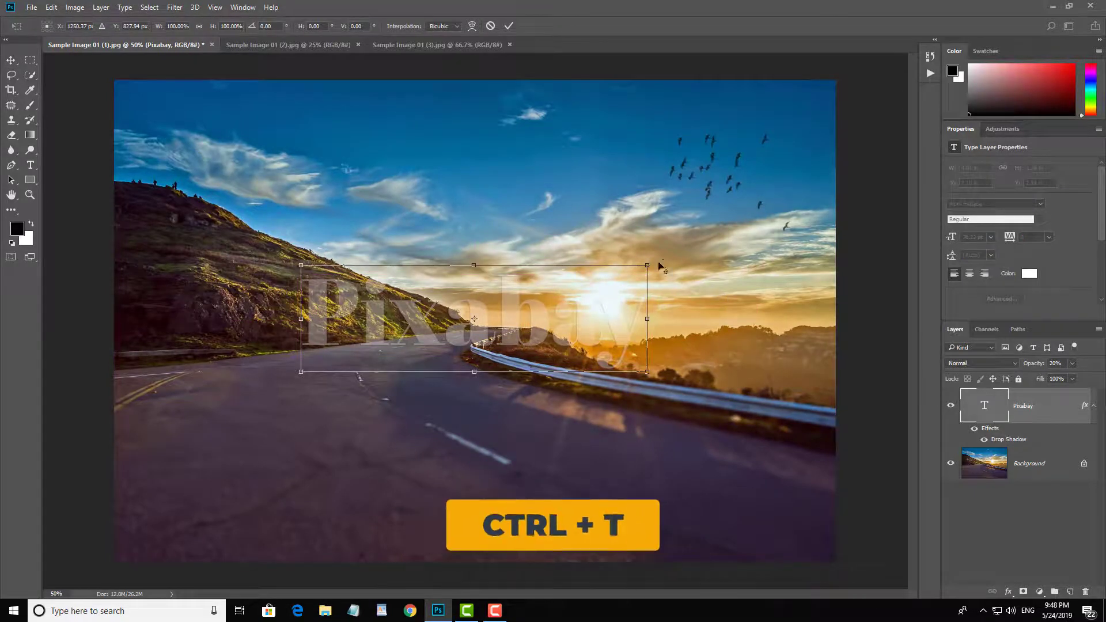
pyautogui.moveTo(675, 252); pyautogui.dragTo(477, 325)
pyautogui.moveTo(644, 266); pyautogui.dragTo(682, 248)
pyautogui.click(509, 26)
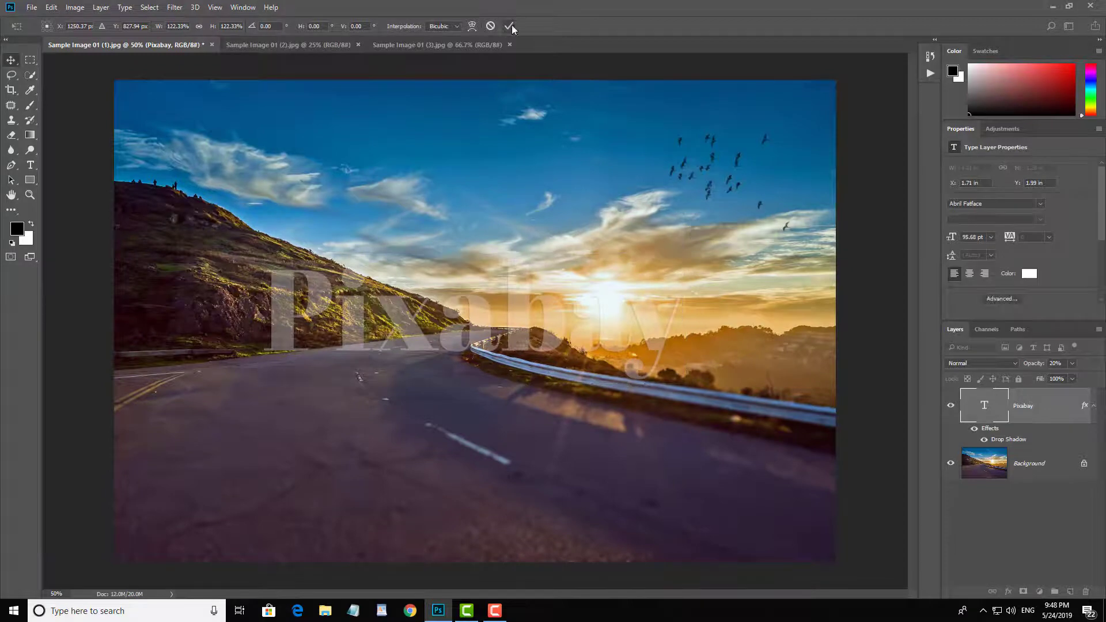
pyautogui.scroll(-4, 531, 314)
pyautogui.scroll(3, 530, 314)
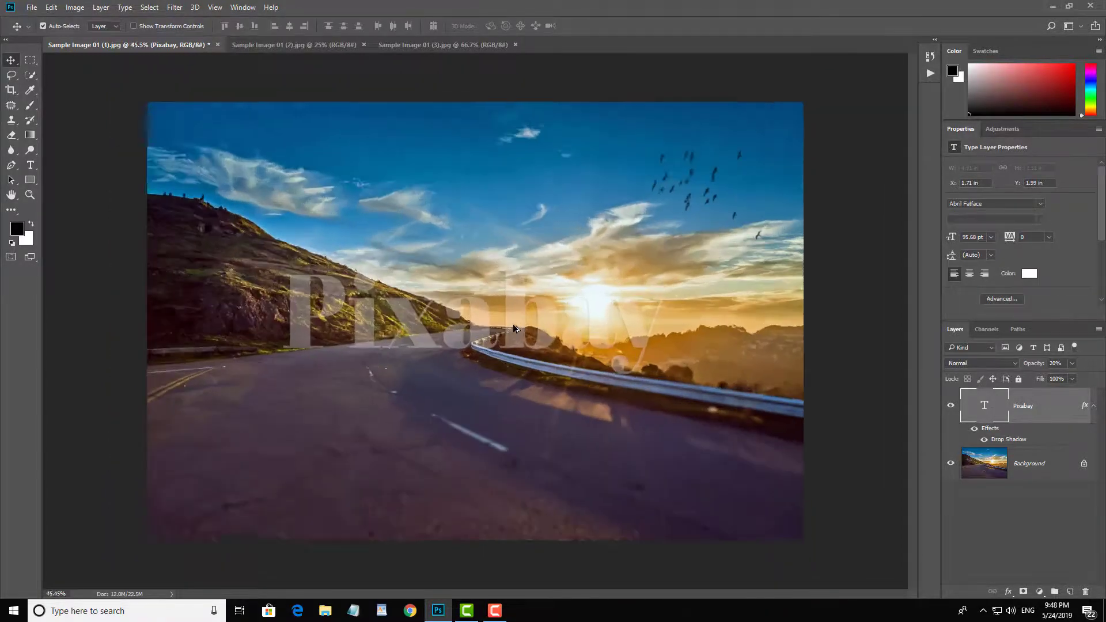
pyautogui.scroll(-1, 518, 320)
pyautogui.scroll(2, 513, 324)
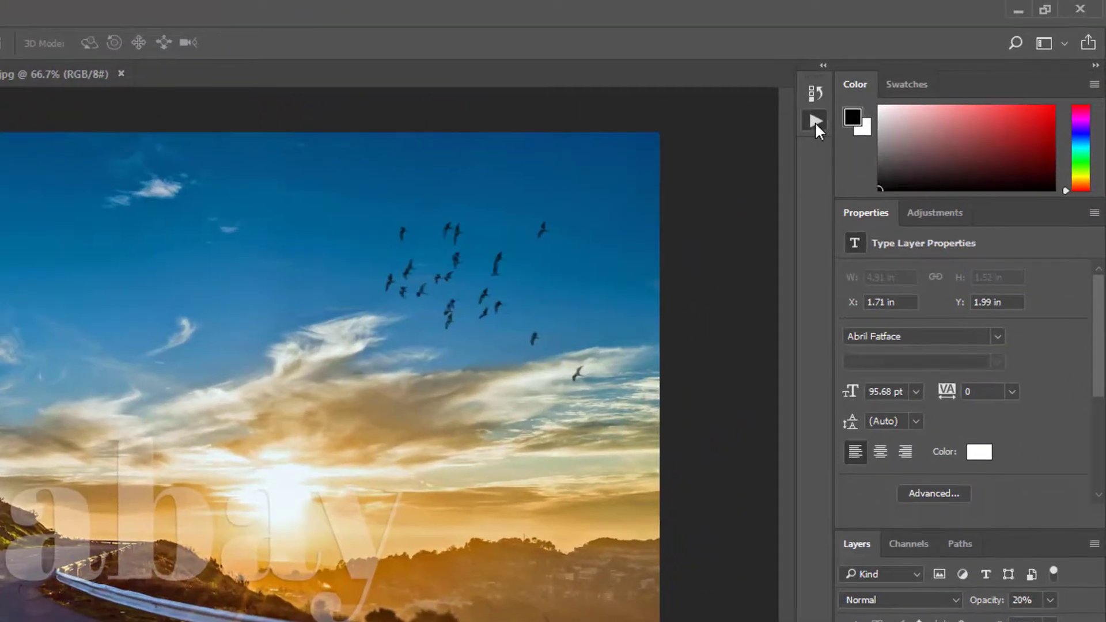
# - Stop recording the Watermark action
pyautogui.click(815, 123)
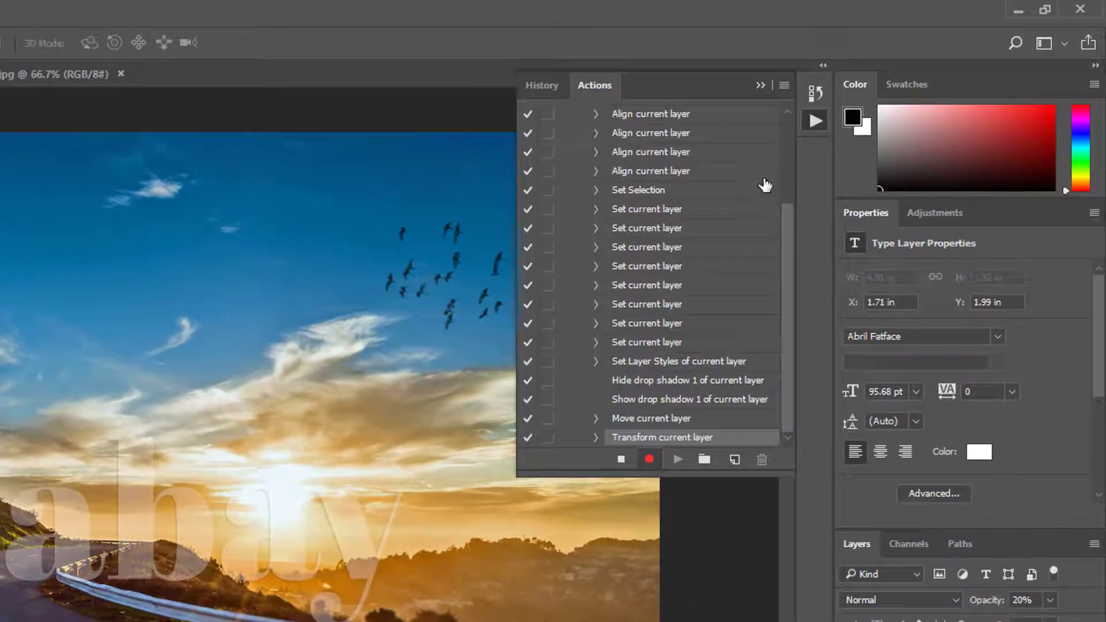
pyautogui.click(621, 462)
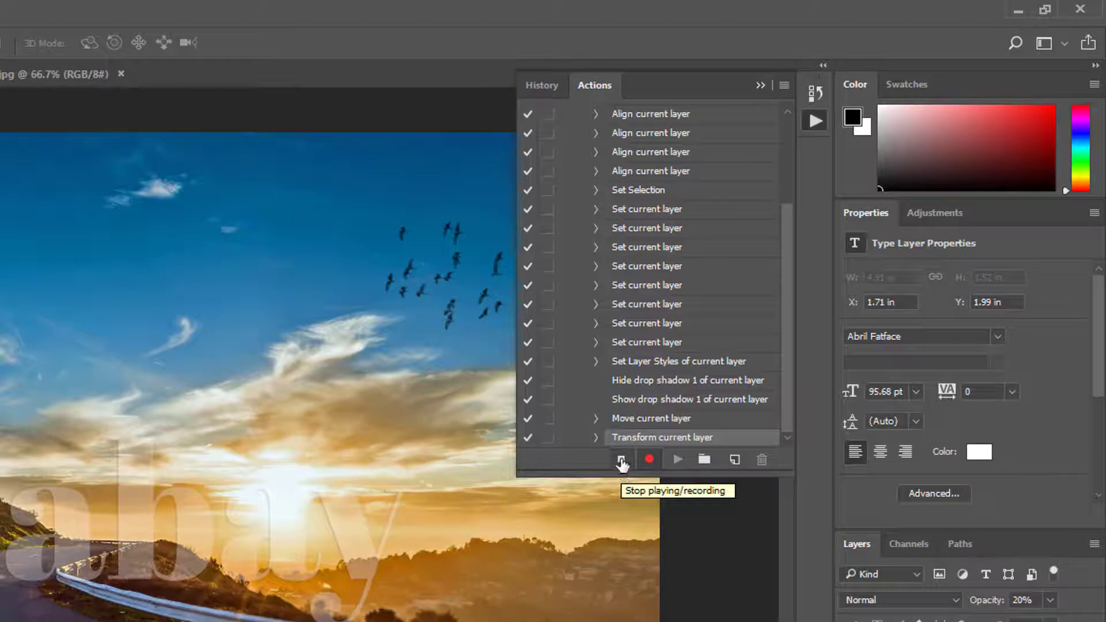
pyautogui.click(621, 461)
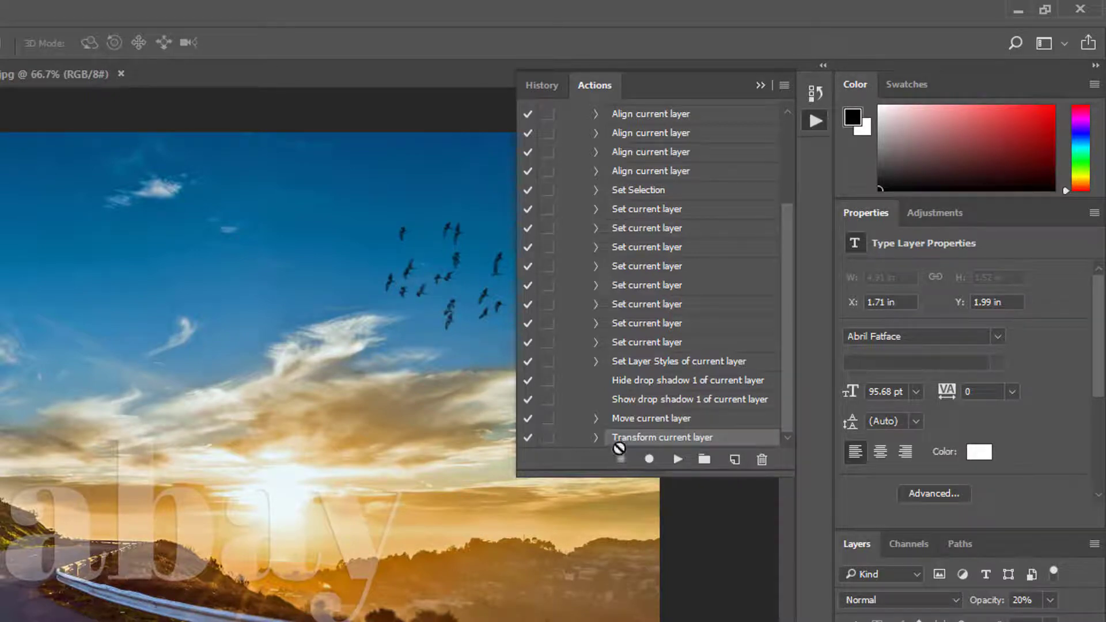
# - Review the commands recorded in the Watermark action, from making the text layer to the last transform
pyautogui.scroll(5, 695, 317)
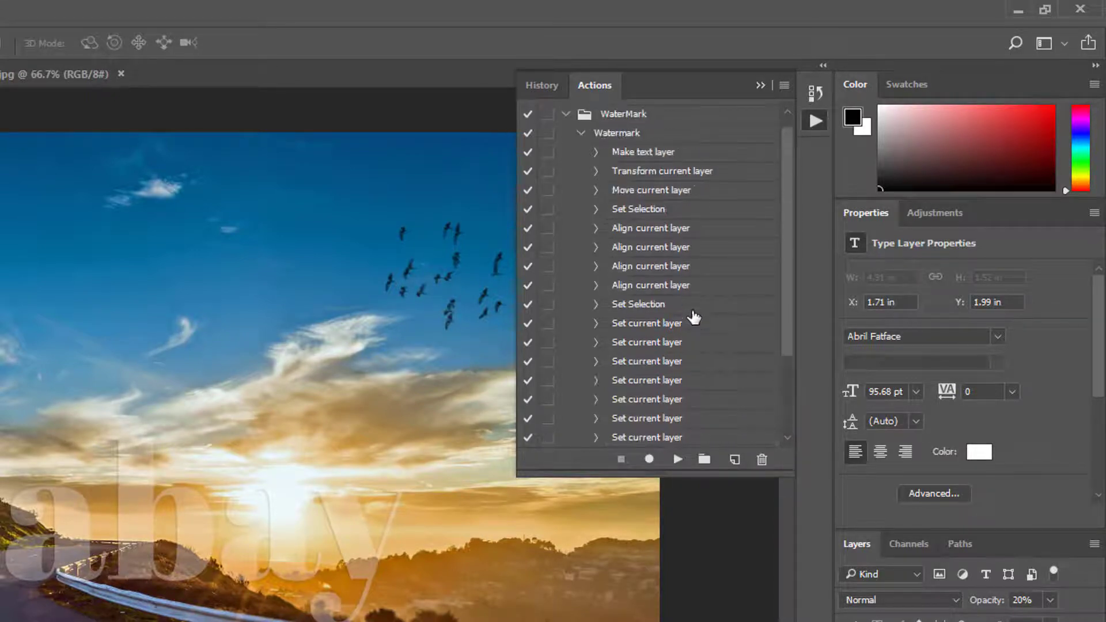
pyautogui.scroll(-1, 692, 259)
pyautogui.scroll(-2, 675, 188)
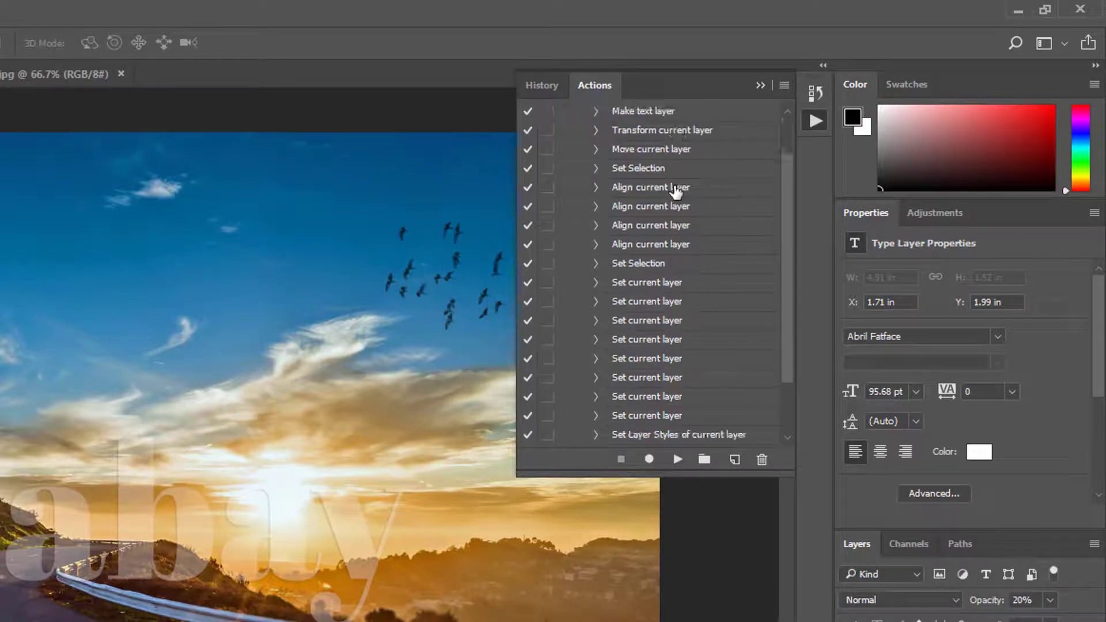
pyautogui.scroll(2, 674, 188)
pyautogui.scroll(-3, 662, 305)
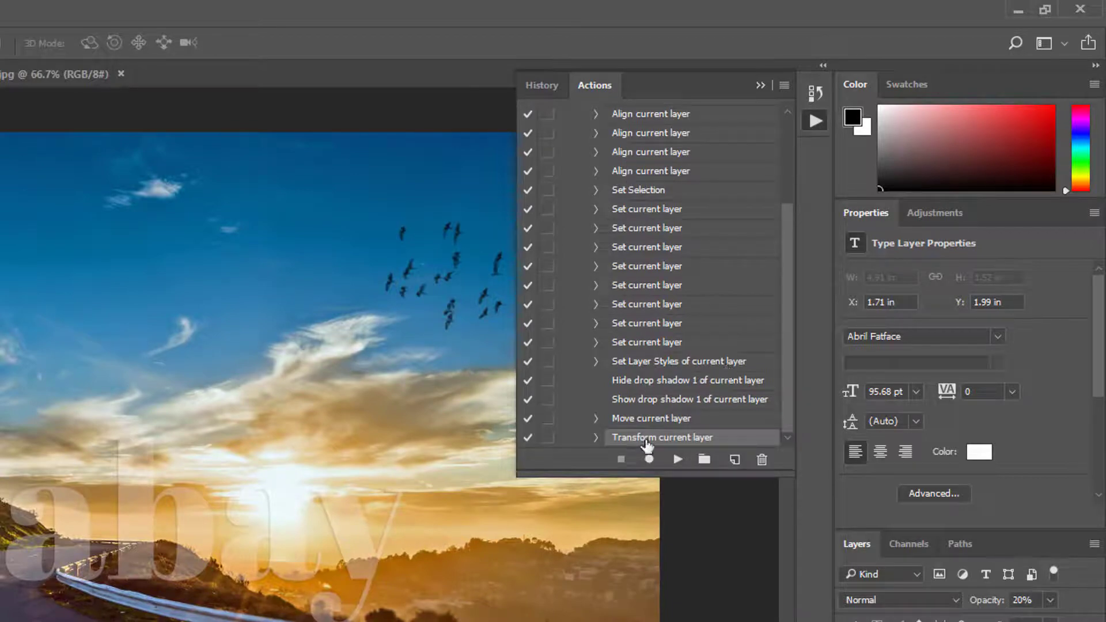
pyautogui.scroll(3, 663, 426)
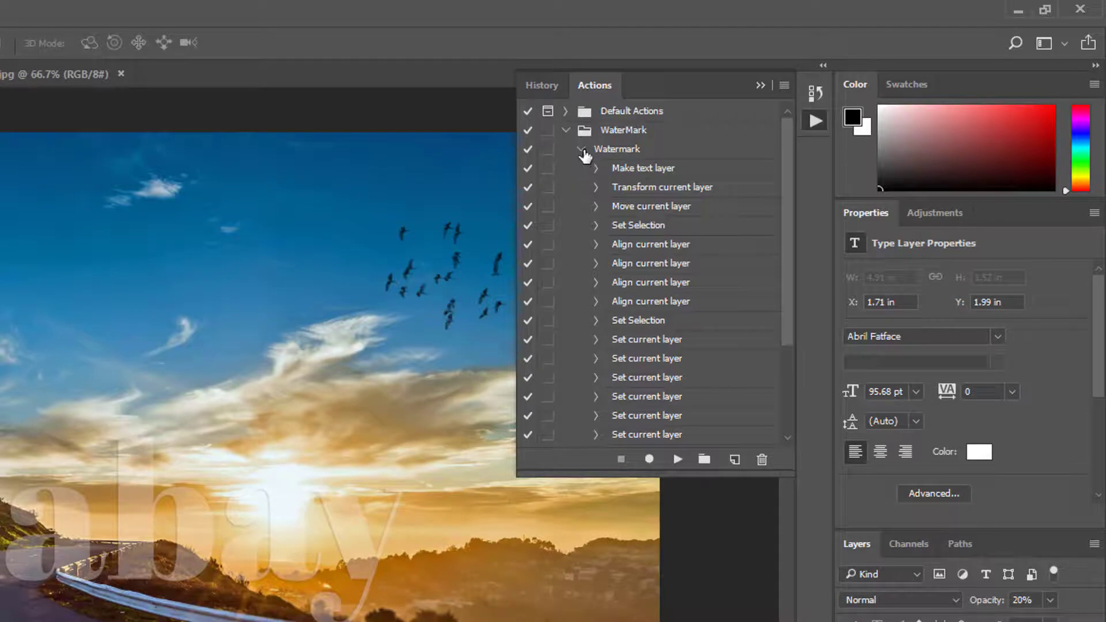
# - Collapse the Watermark action and its WaterMark set, select the set and hide the action list
pyautogui.click(581, 148)
pyautogui.click(570, 132)
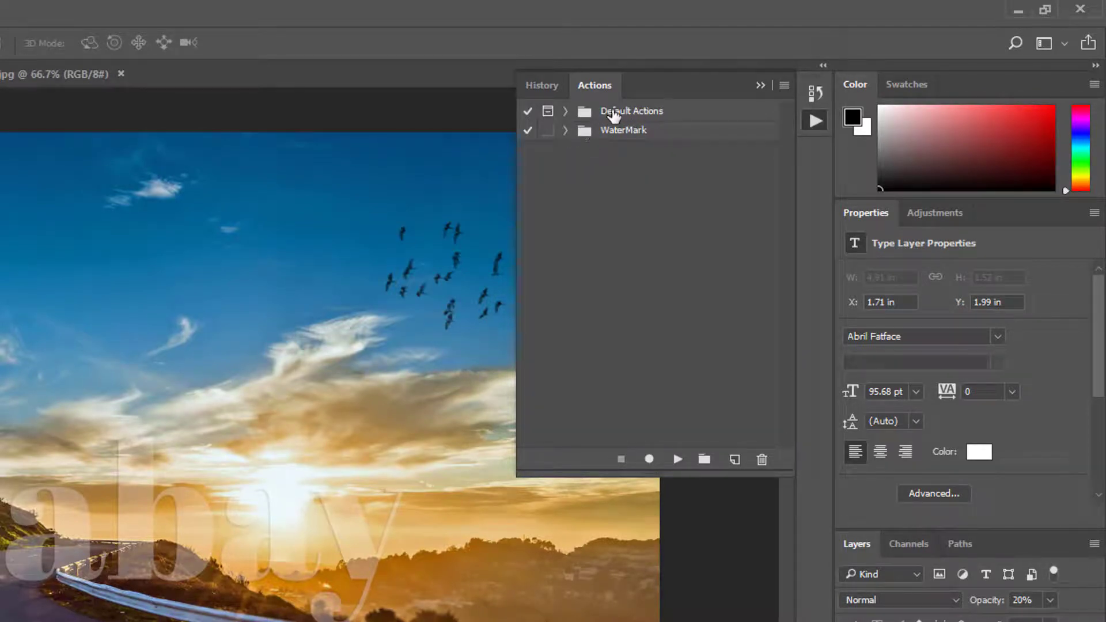
pyautogui.click(643, 133)
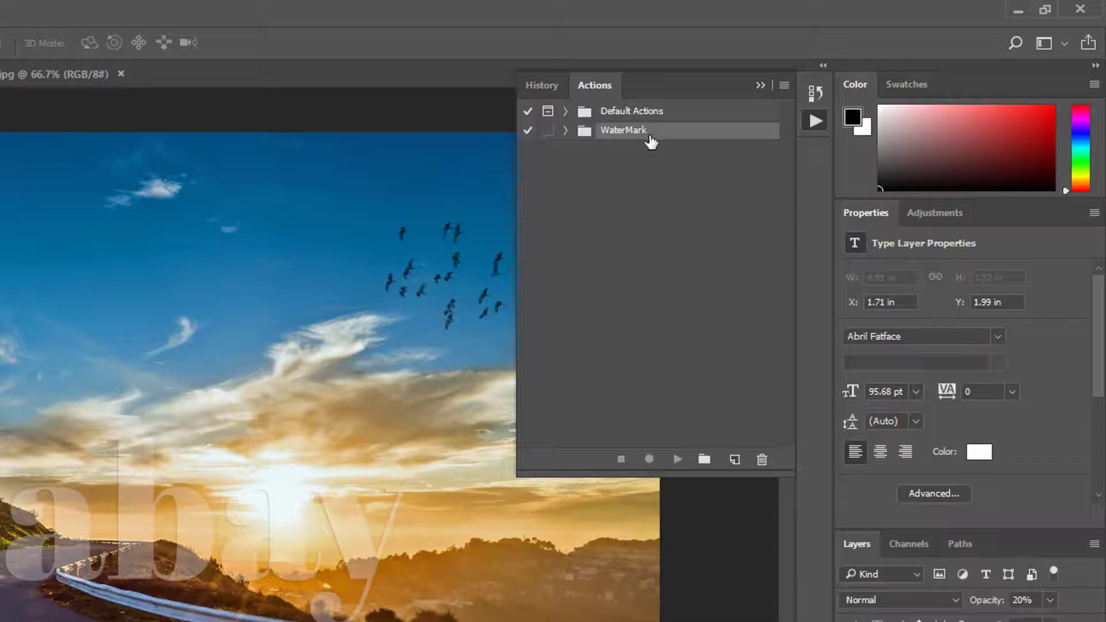
pyautogui.click(760, 85)
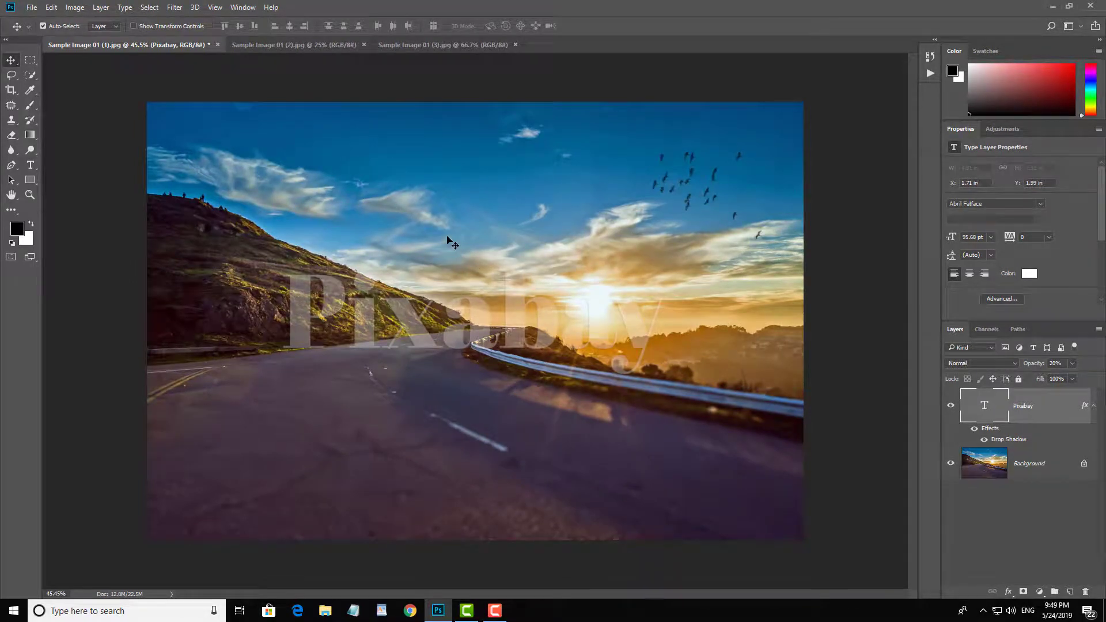
# - Play the Watermark action from the WaterMark set on Sample Image 01 (2).jpg
pyautogui.click(294, 44)
pyautogui.scroll(-1, 483, 280)
pyautogui.scroll(1, 486, 287)
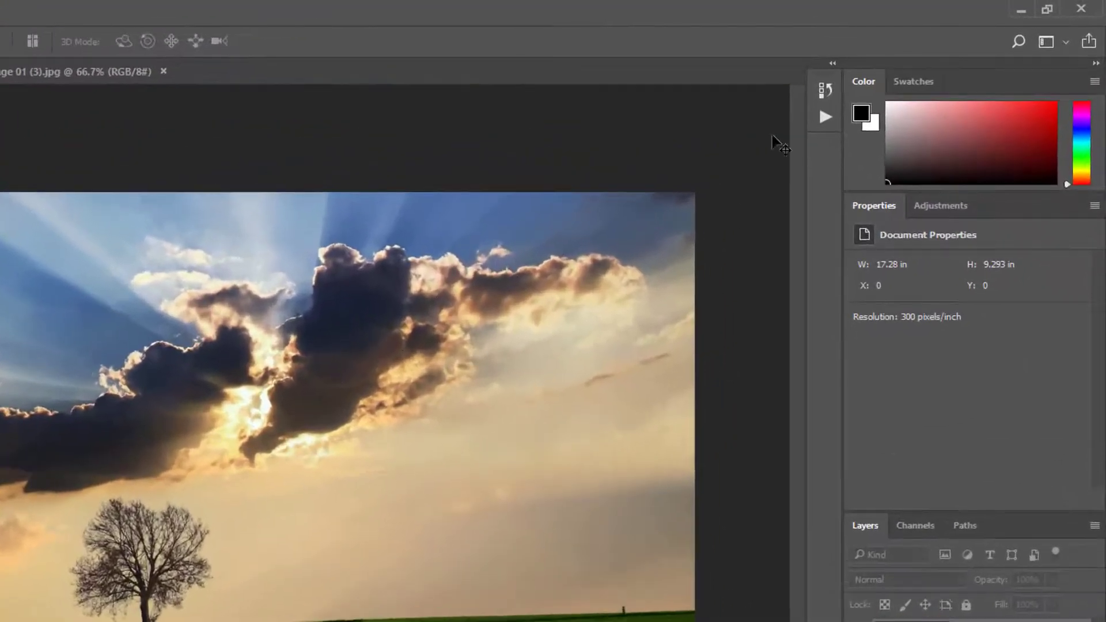
pyautogui.click(825, 117)
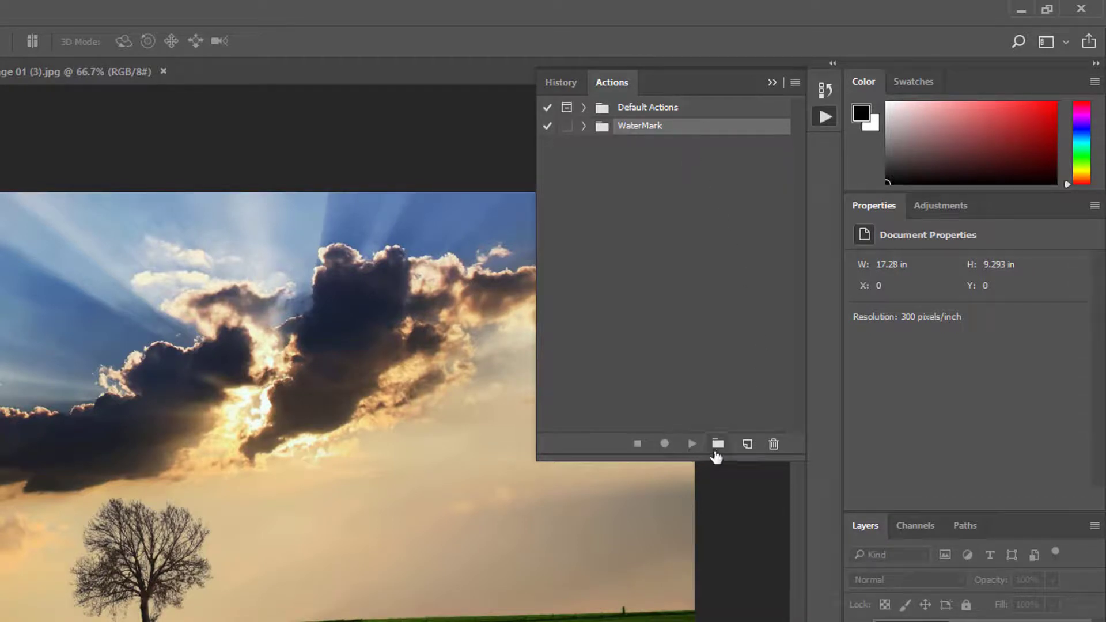
pyautogui.click(584, 128)
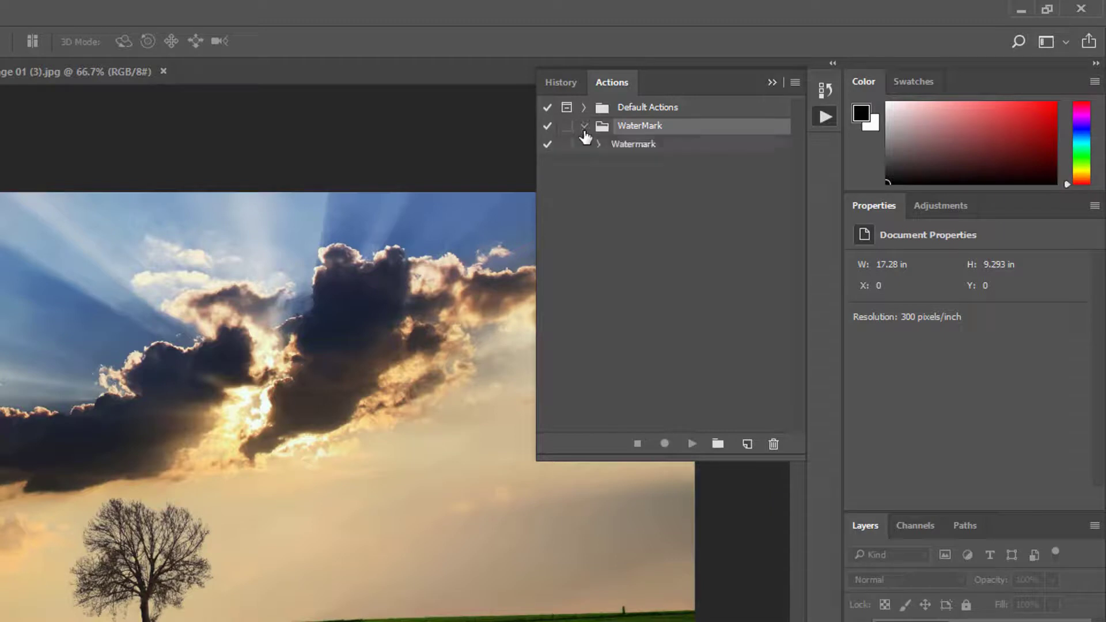
pyautogui.click(634, 147)
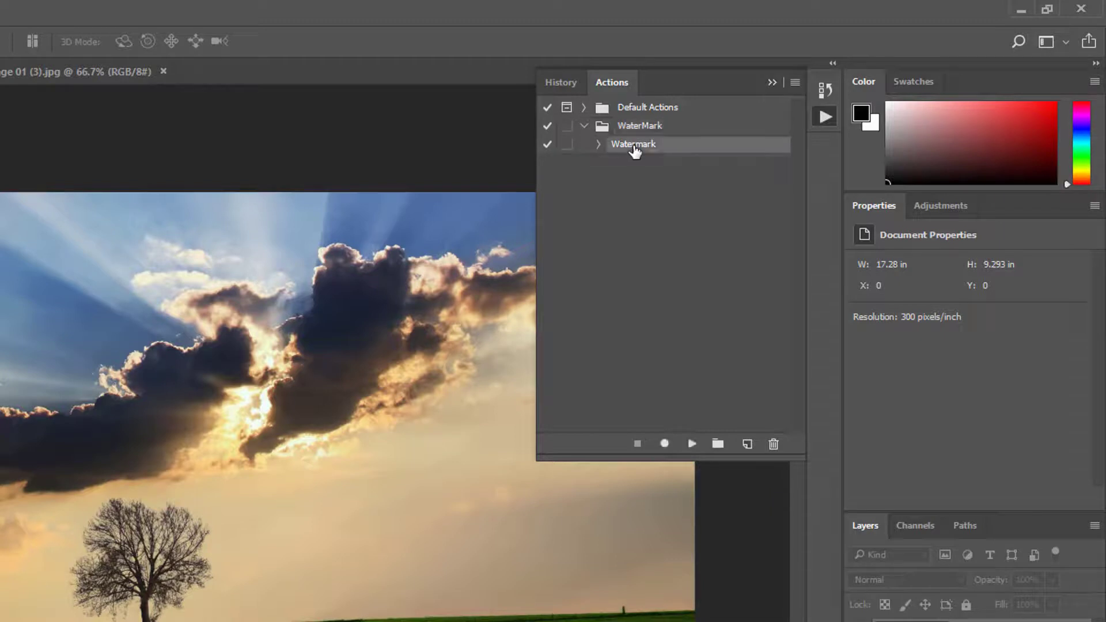
pyautogui.click(692, 444)
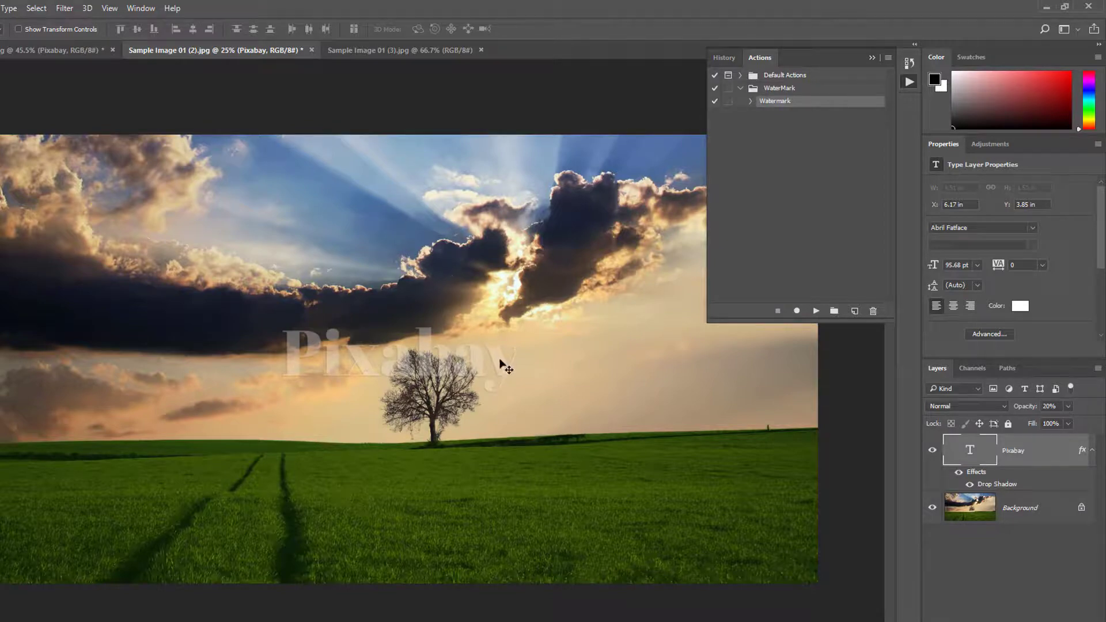
# - Scale the Pixabay text on the tree image up proportionally about its centre to 177.37%
pyautogui.hotkey('ctrl', 't')
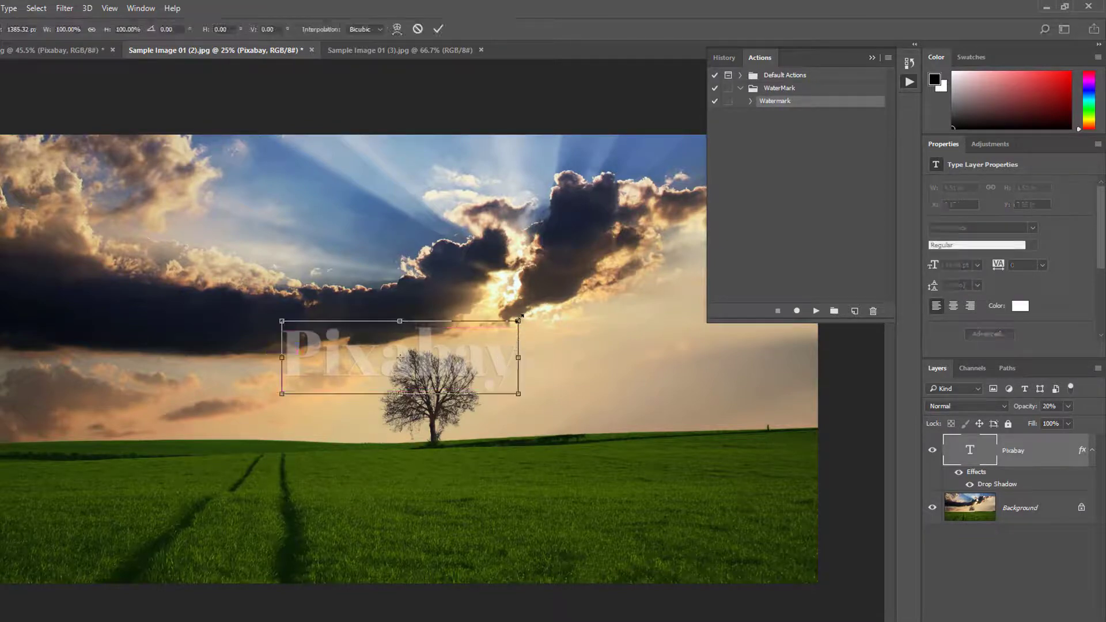
pyautogui.moveTo(520, 318); pyautogui.dragTo(613, 272)
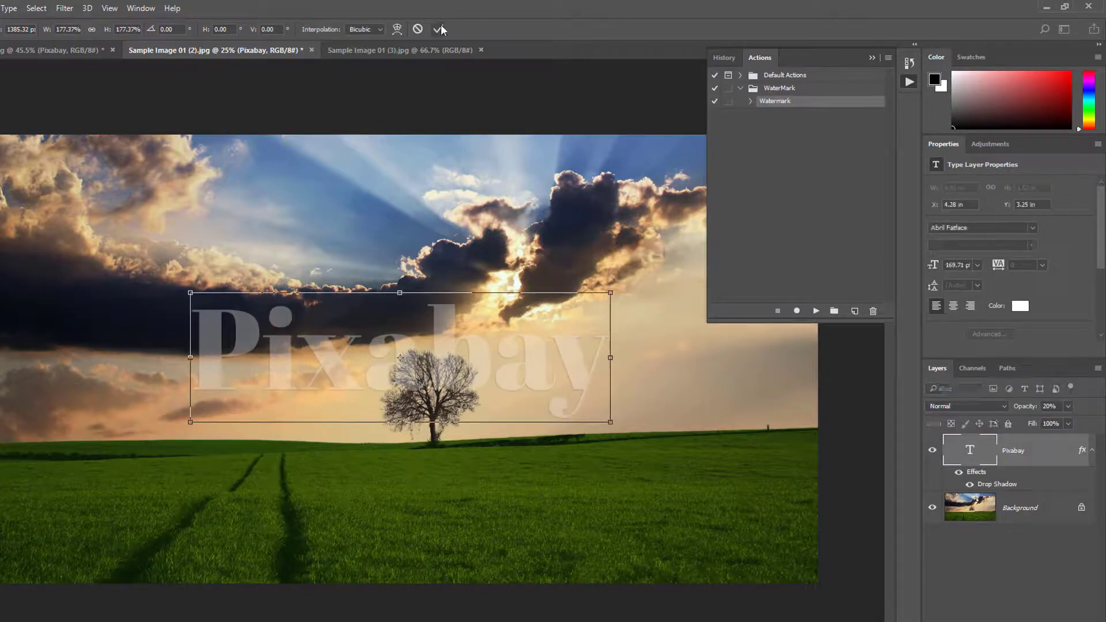
pyautogui.click(441, 27)
pyautogui.scroll(-5, 376, 328)
pyautogui.scroll(5, 388, 366)
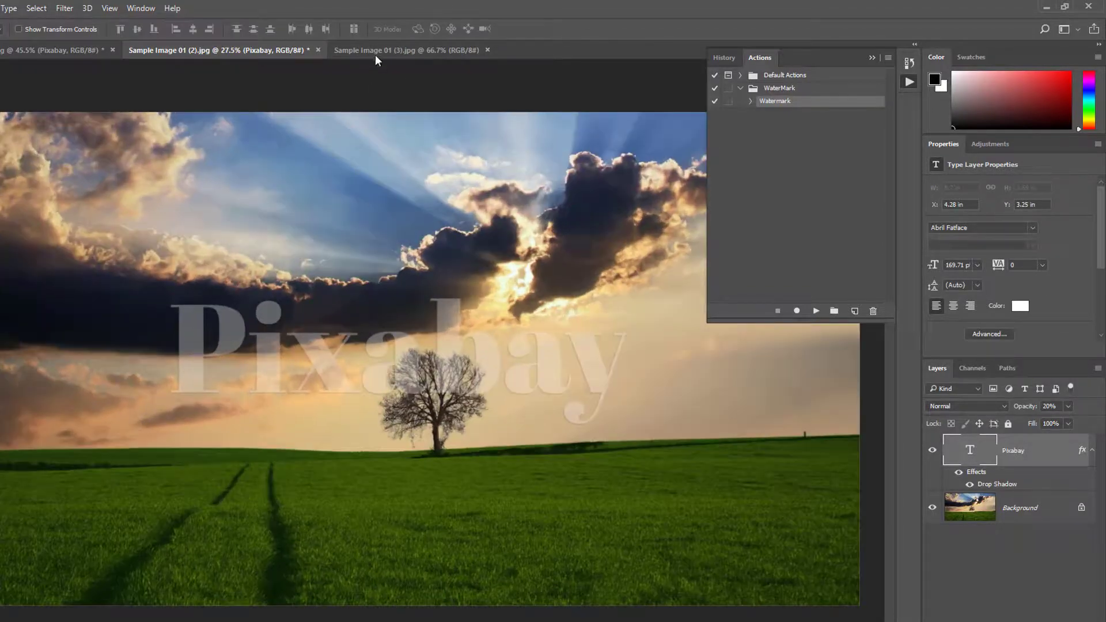
# - Play the Watermark action from the WaterMark set on Sample Image 01 (3).jpg
pyautogui.click(391, 50)
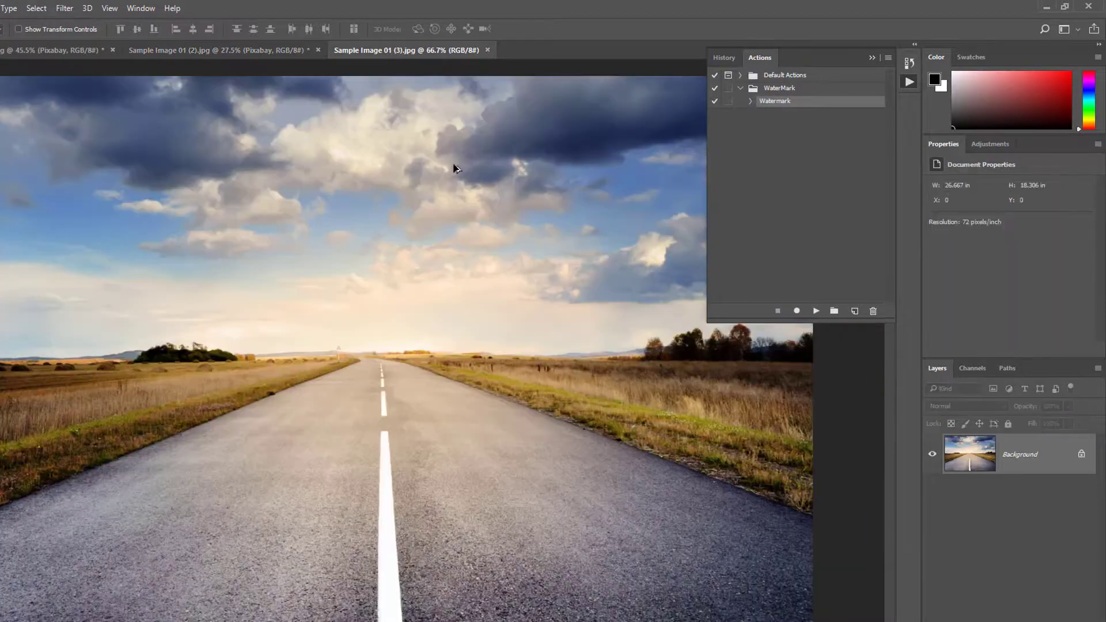
pyautogui.scroll(-1, 455, 168)
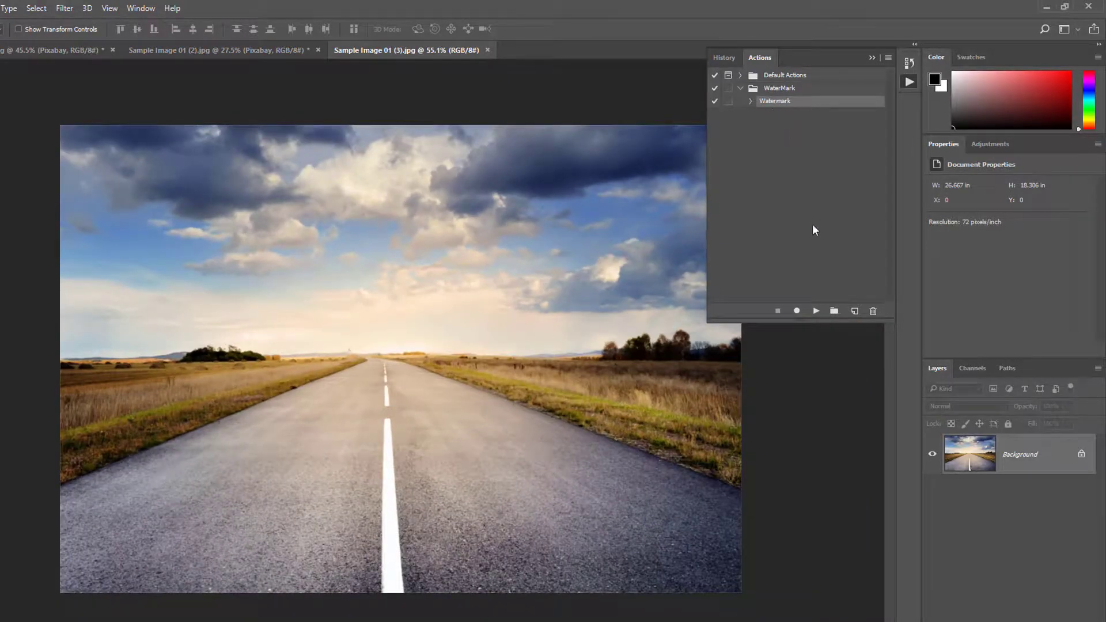
pyautogui.click(817, 311)
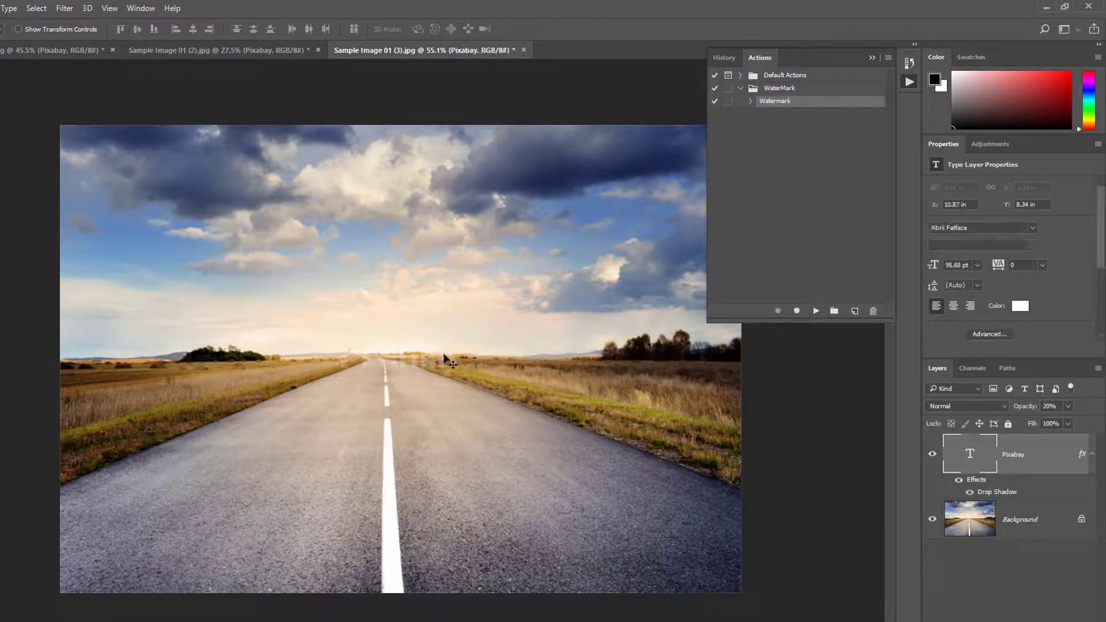
# - Scale the Pixabay text on the straight-road image up proportionally about its centre to 325%
pyautogui.hotkey('ctrl', 't')
pyautogui.moveTo(466, 339); pyautogui.dragTo(604, 295)
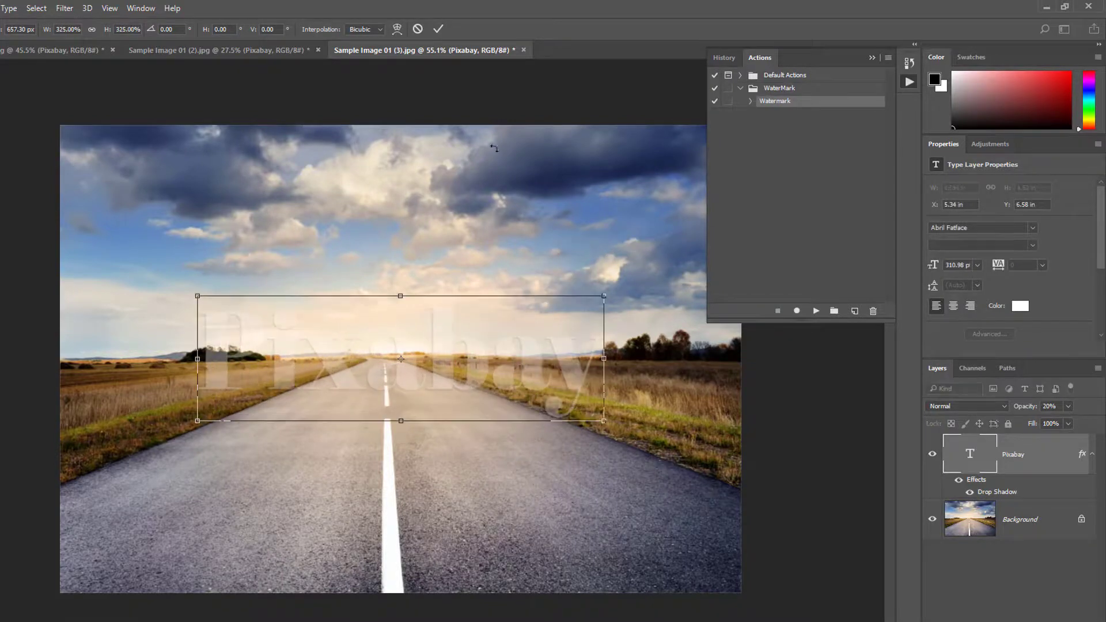
pyautogui.click(437, 29)
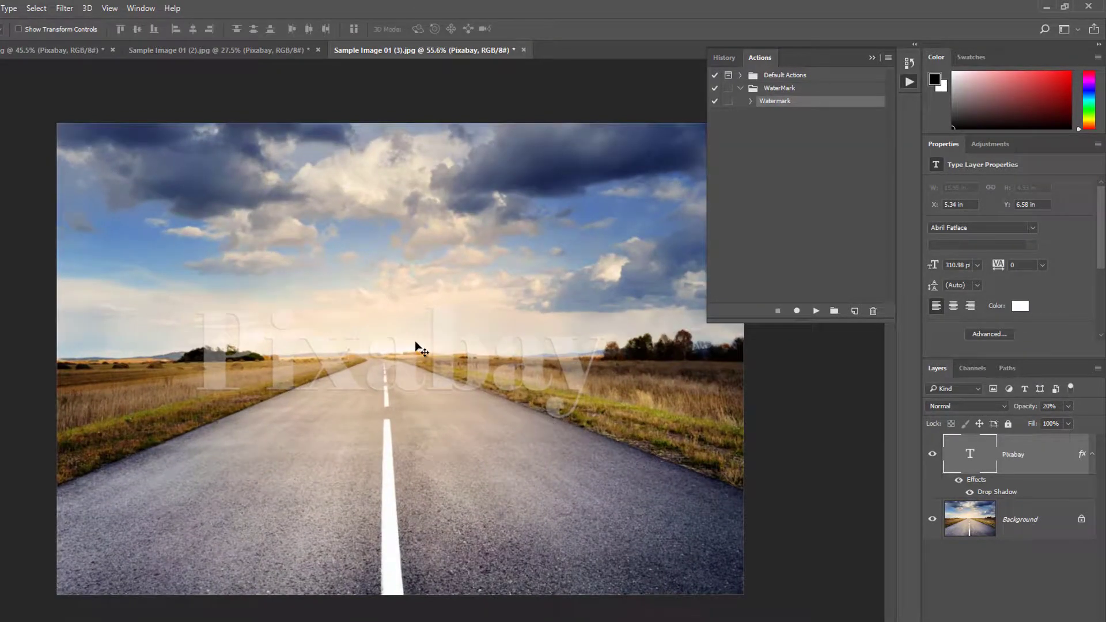
# - Compare the Pixabay watermark across the three sample images and hide the action list for an unobstructed view
pyautogui.click(73, 49)
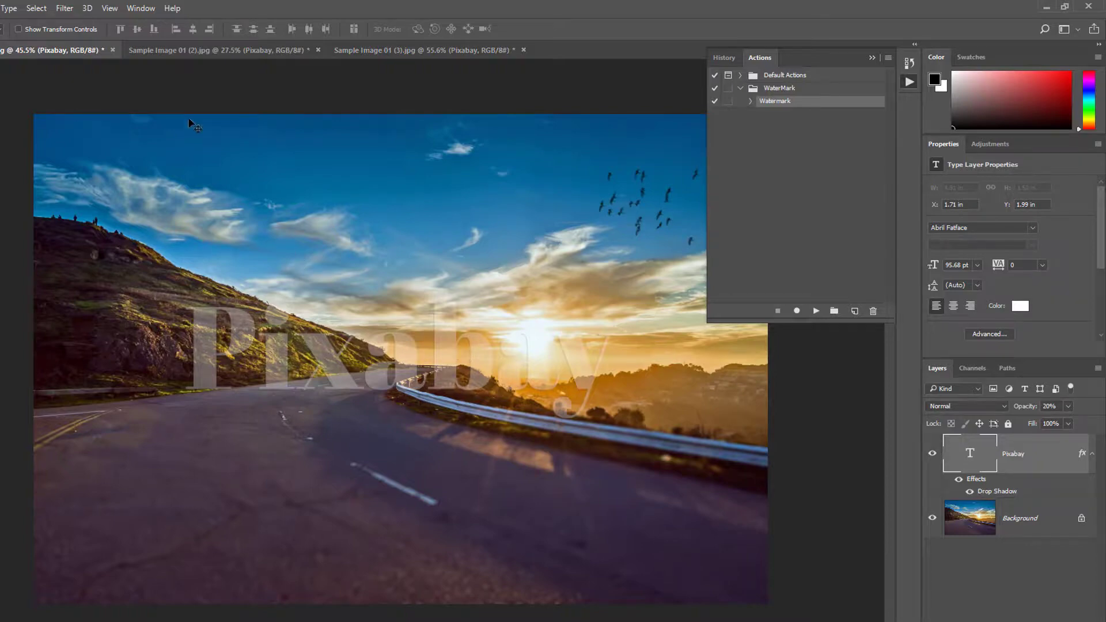
pyautogui.click(225, 51)
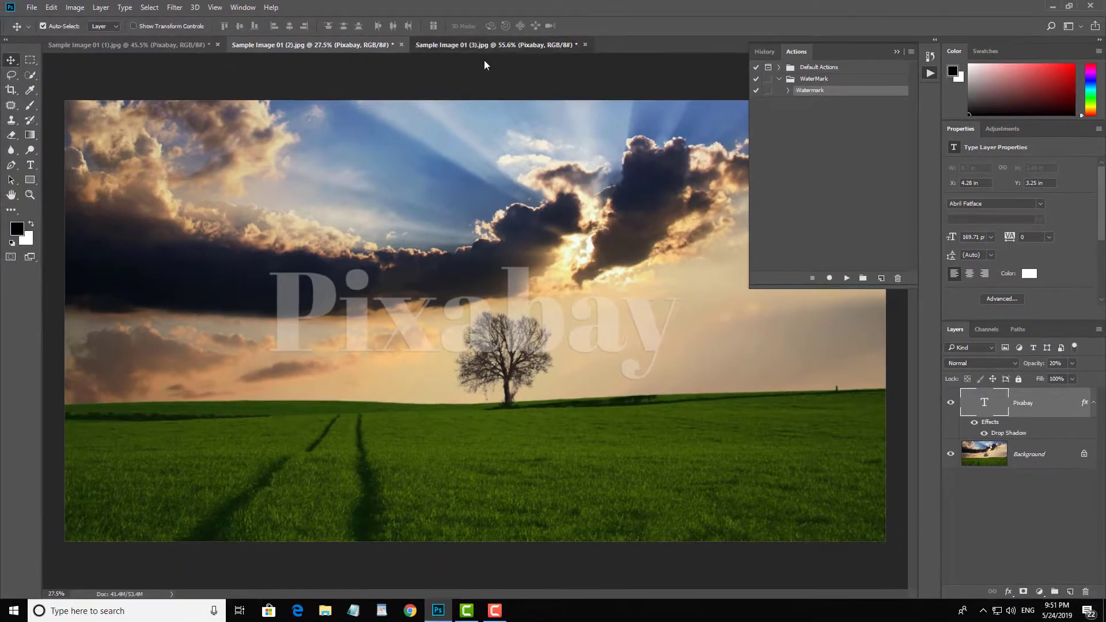
pyautogui.click(410, 50)
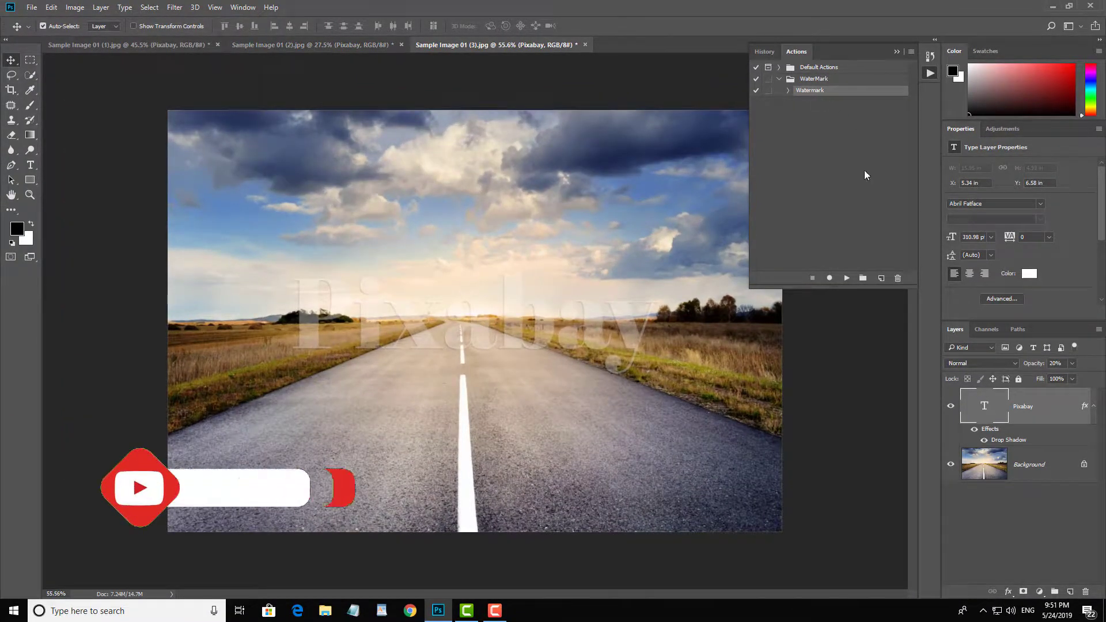
pyautogui.scroll(-2, 662, 329)
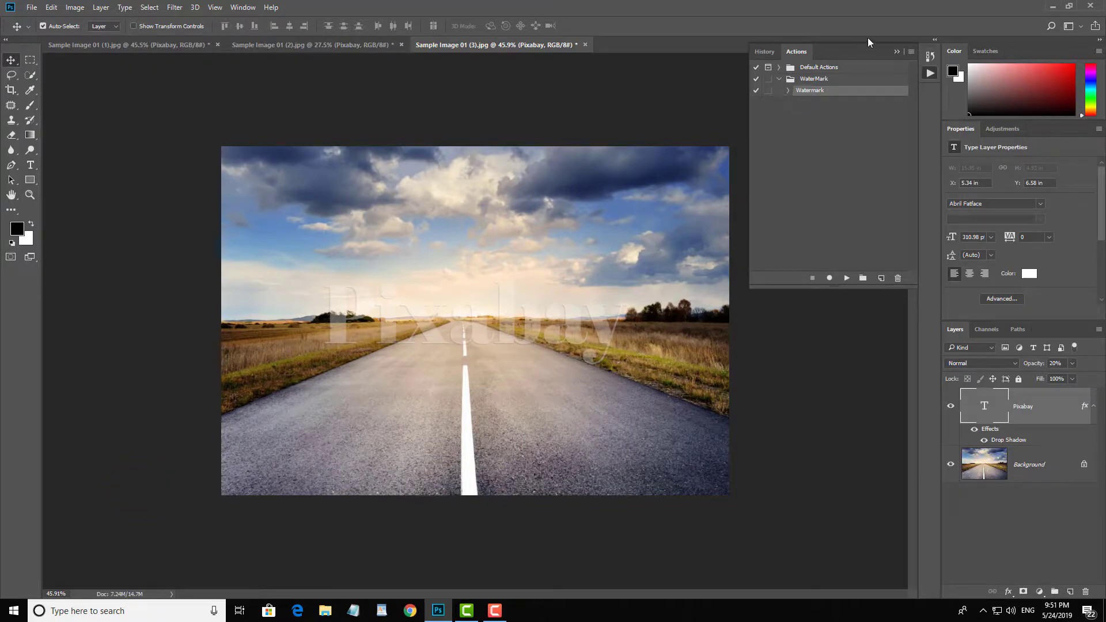
pyautogui.click(898, 51)
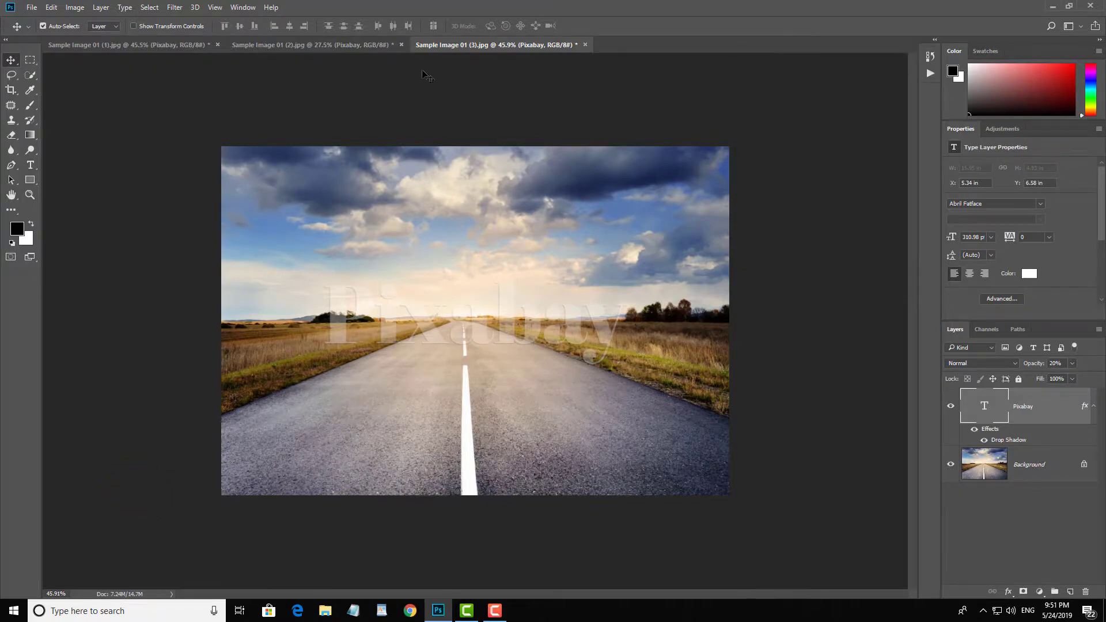
pyautogui.click(367, 46)
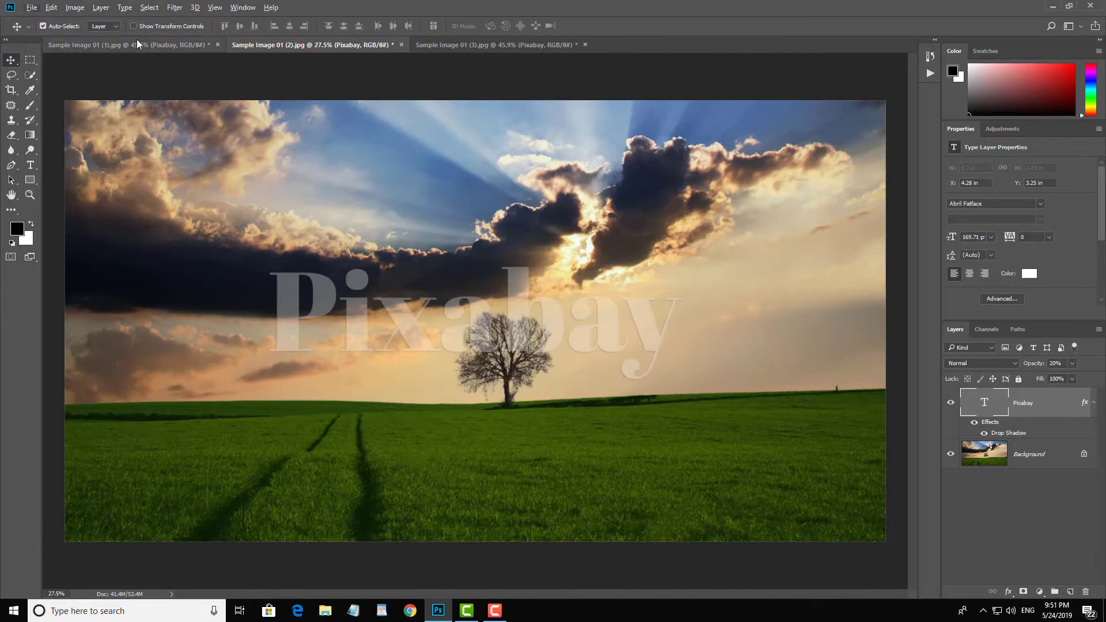
pyautogui.scroll(-3, 641, 173)
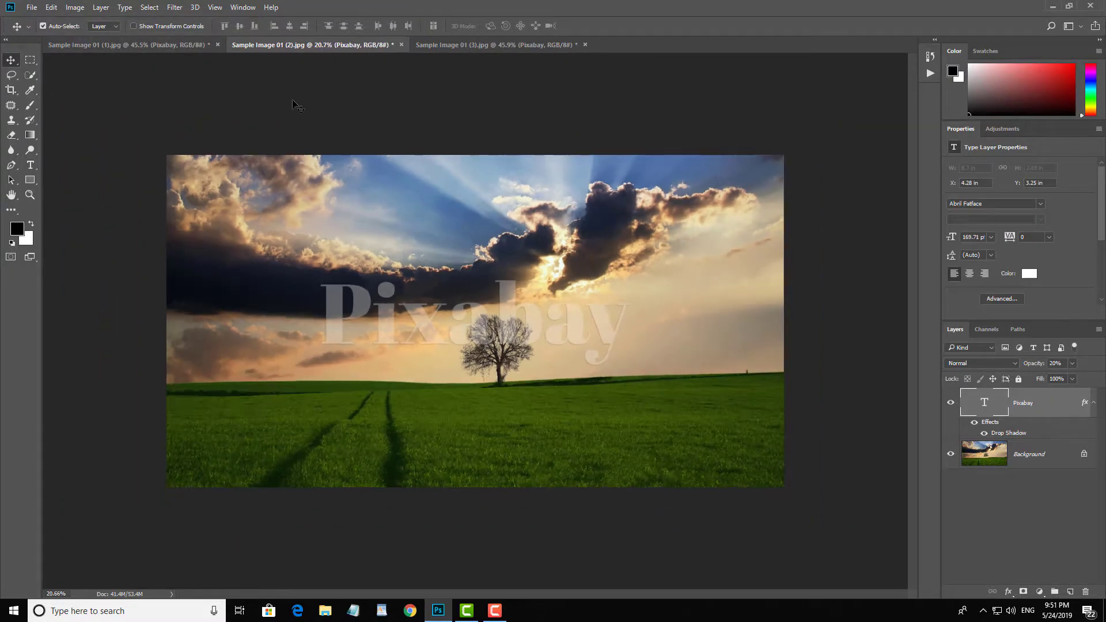